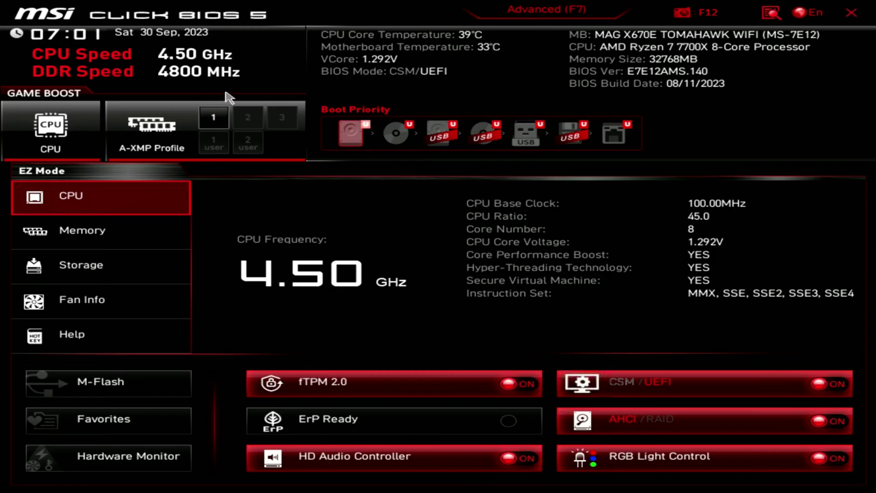
# Step: Enable A-XMP profile 1, turn Game Boost off, and view the Memory, Storage, Fan Info and Help panels
pyautogui.click(213, 117)
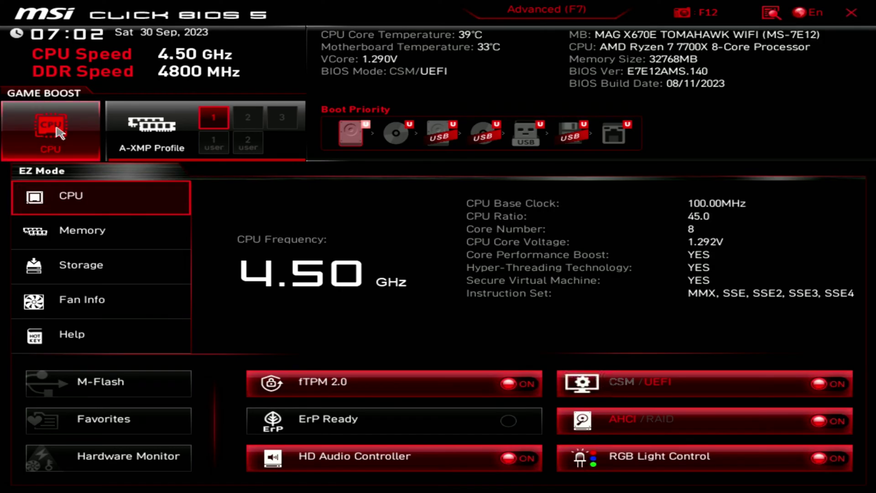
pyautogui.click(38, 144)
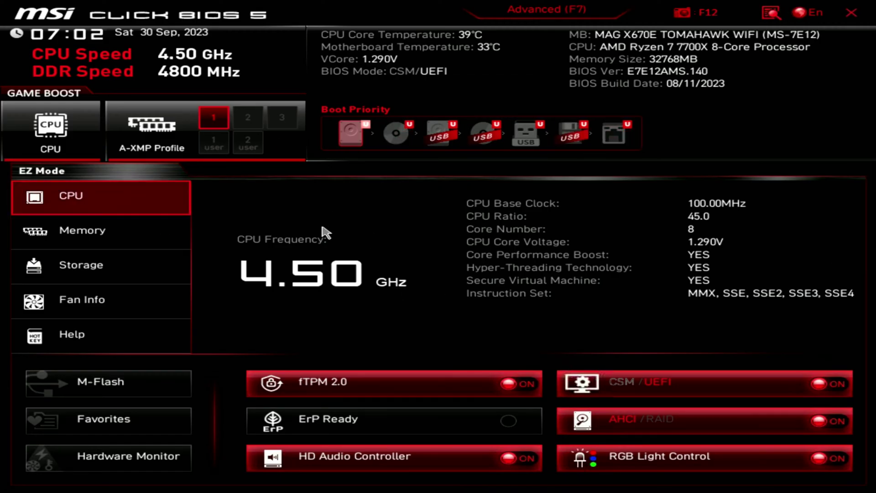
pyautogui.click(60, 231)
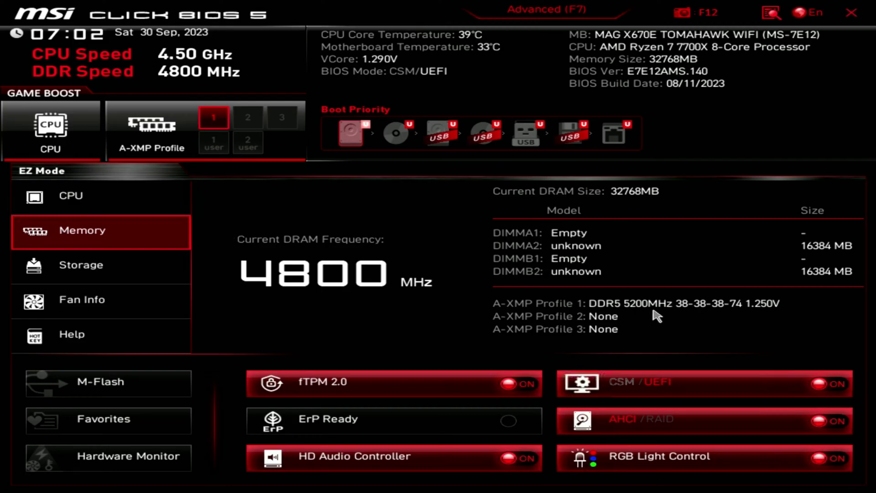
pyautogui.click(70, 269)
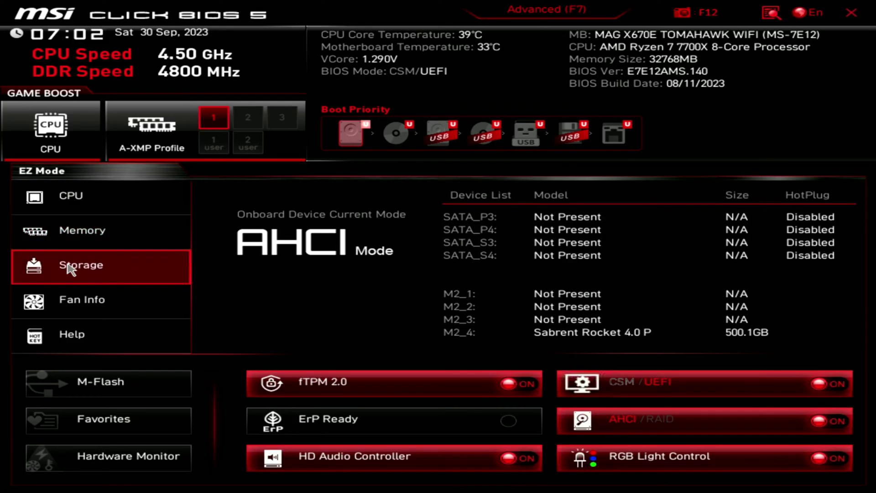
pyautogui.click(98, 304)
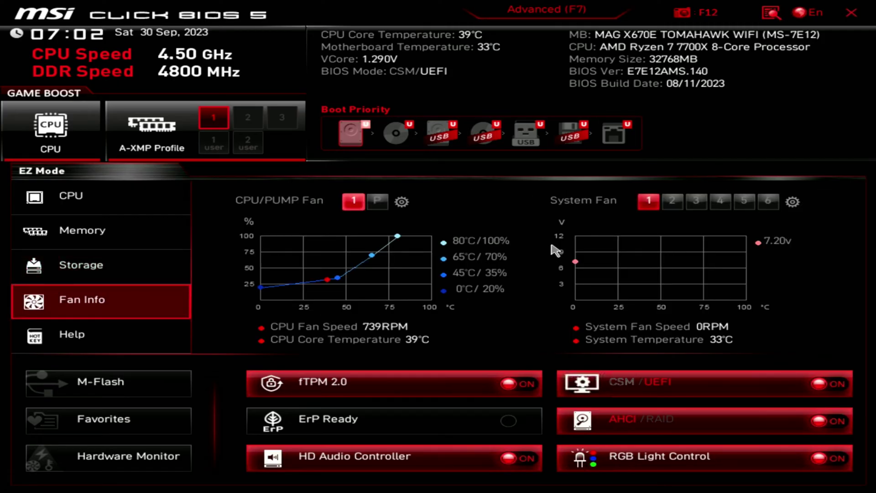
pyautogui.click(80, 336)
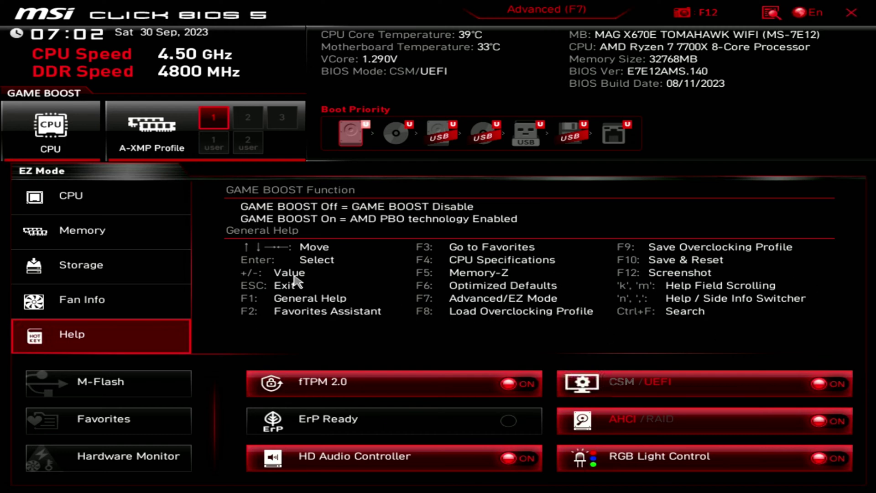
# Step: Decline the M-Flash prompt and open the empty Favorite 1 list
pyautogui.click(120, 395)
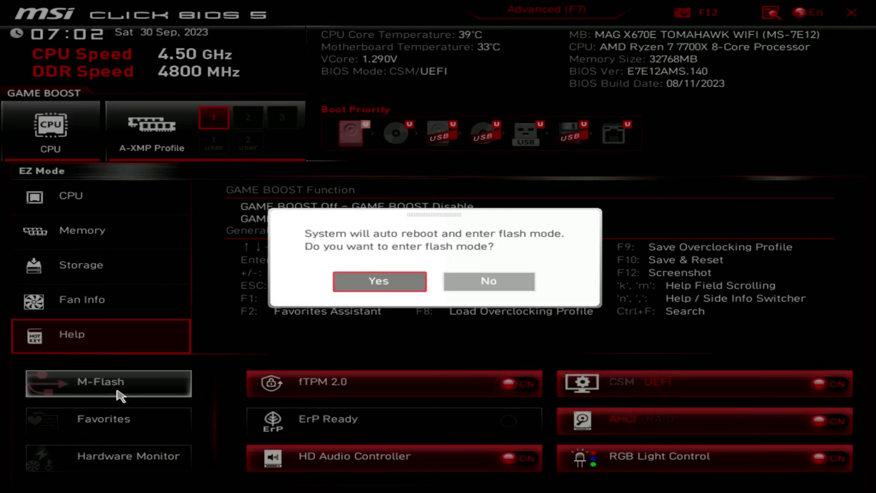
pyautogui.click(515, 289)
pyautogui.click(133, 432)
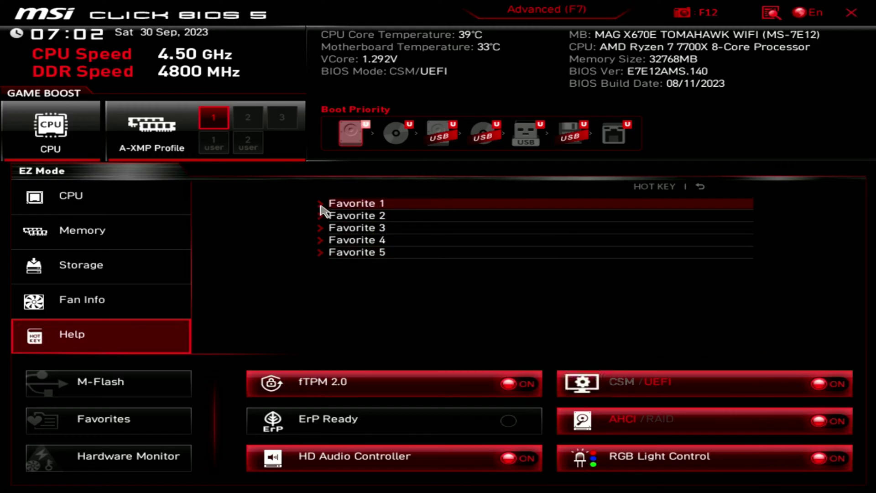
pyautogui.click(347, 209)
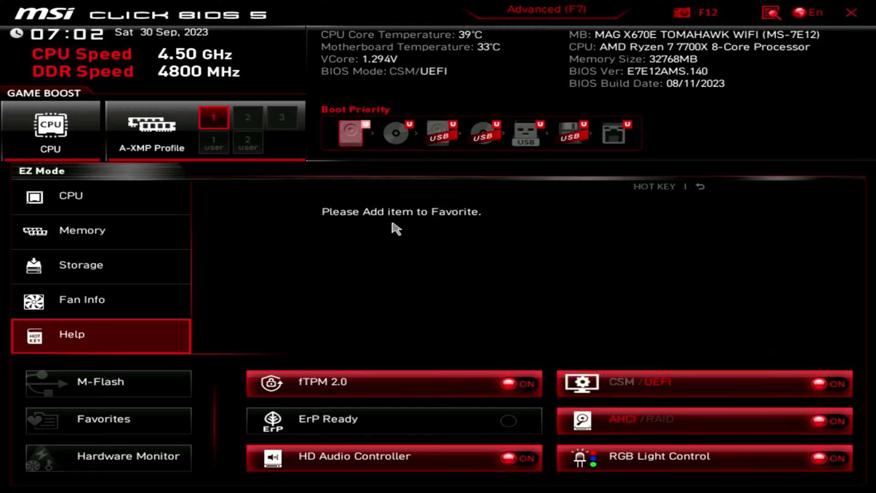
# Step: Open the Hardware Monitor and check the System, MOS, Chipset A and Chipset B temperature sources
pyautogui.click(137, 455)
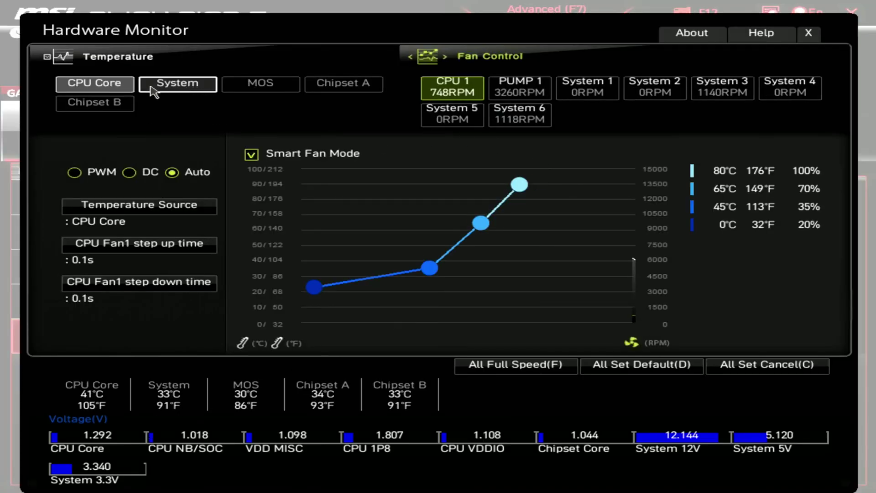
pyautogui.click(188, 91)
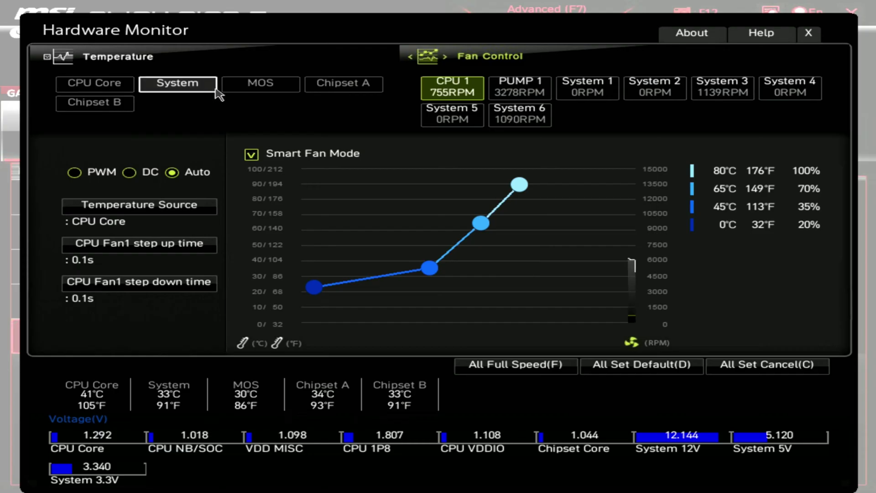
pyautogui.click(261, 86)
pyautogui.click(348, 93)
pyautogui.click(98, 103)
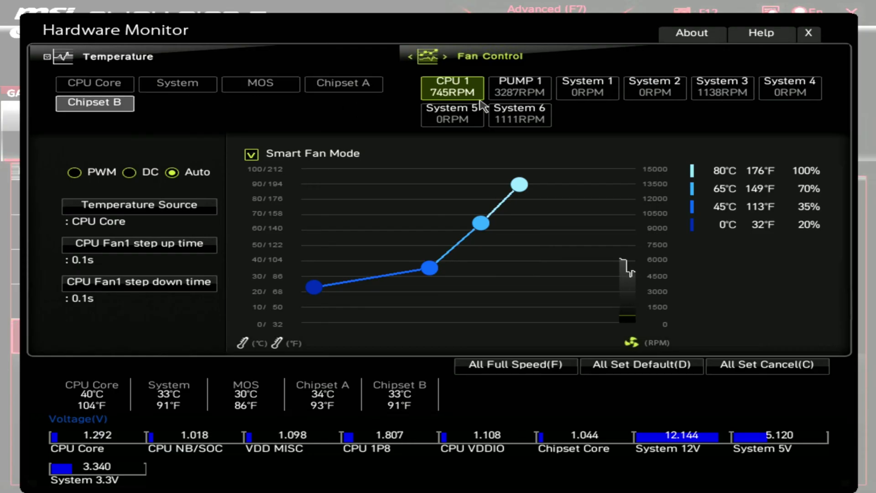
# Step: Review the PUMP 1 and System 1–6 fan settings, ending on System 6
pyautogui.click(495, 93)
pyautogui.click(603, 97)
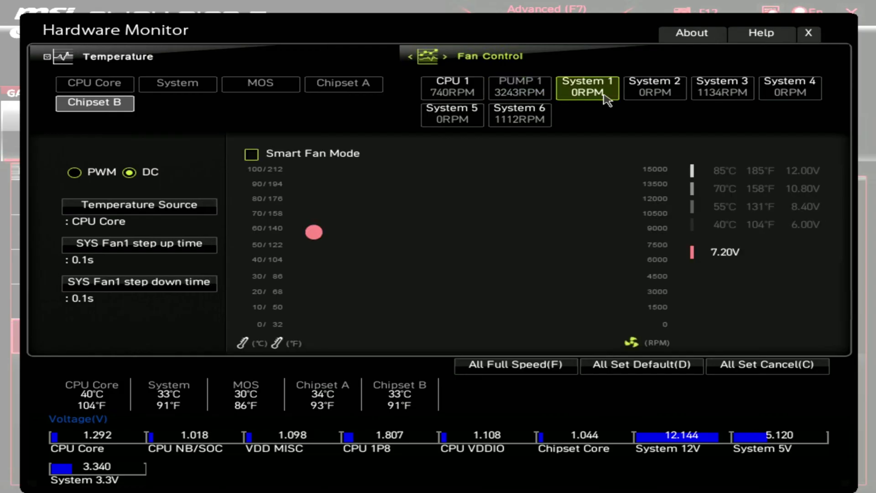
pyautogui.click(676, 97)
pyautogui.click(717, 98)
pyautogui.click(782, 100)
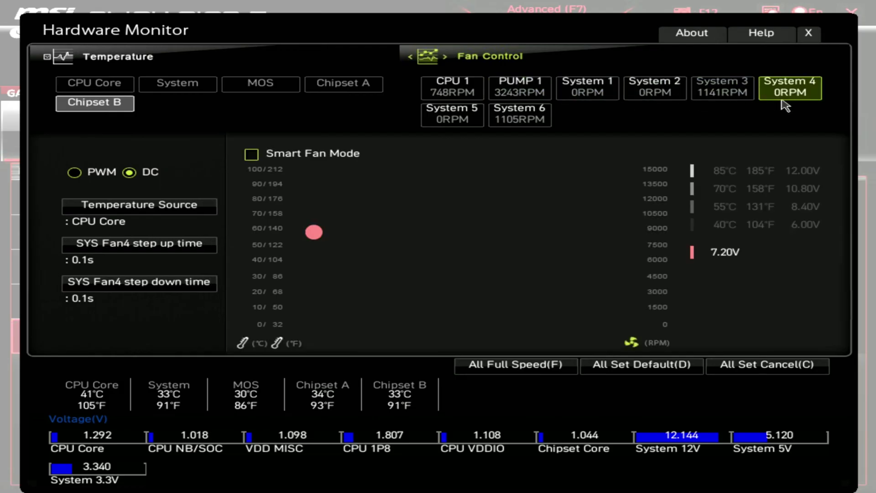
pyautogui.click(452, 114)
pyautogui.click(516, 115)
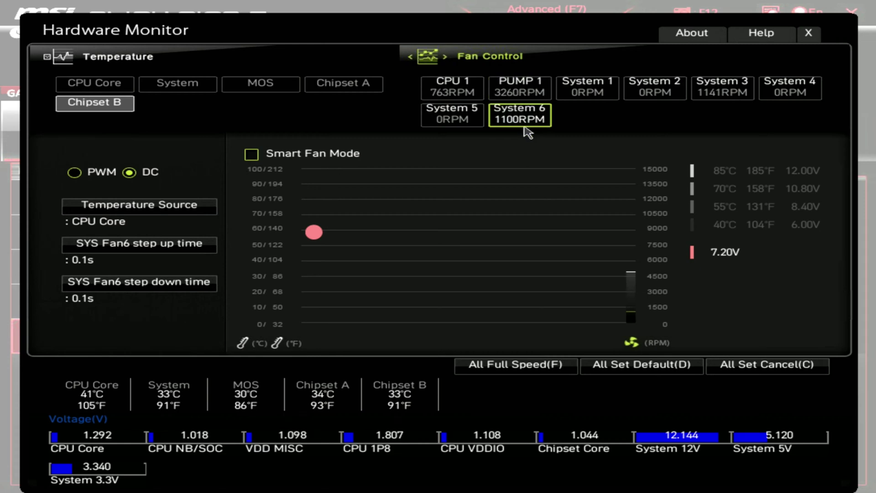
pyautogui.click(533, 119)
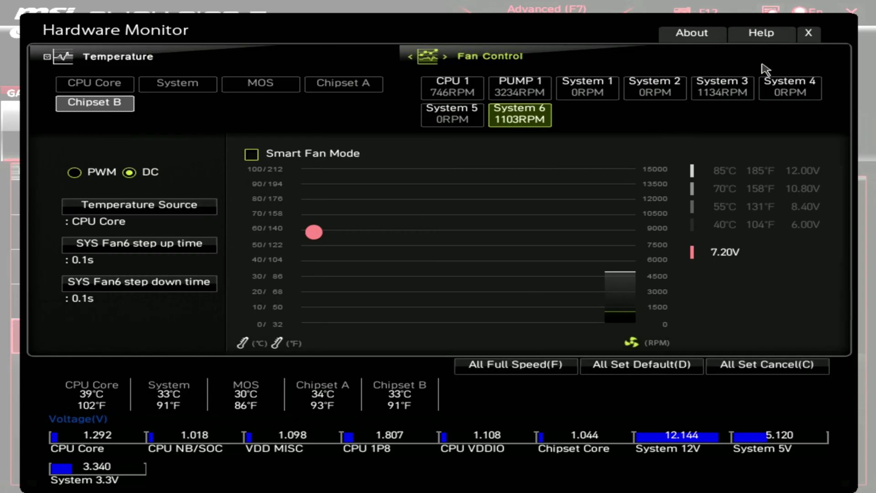
# Step: Close the hardware monitor, revisit the CPU overview and switch the BIOS to Advanced mode
pyautogui.click(815, 36)
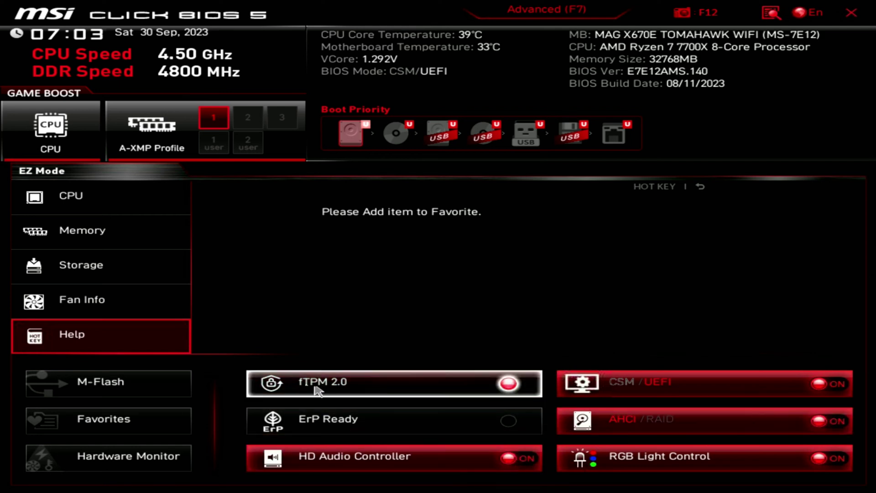
pyautogui.click(78, 205)
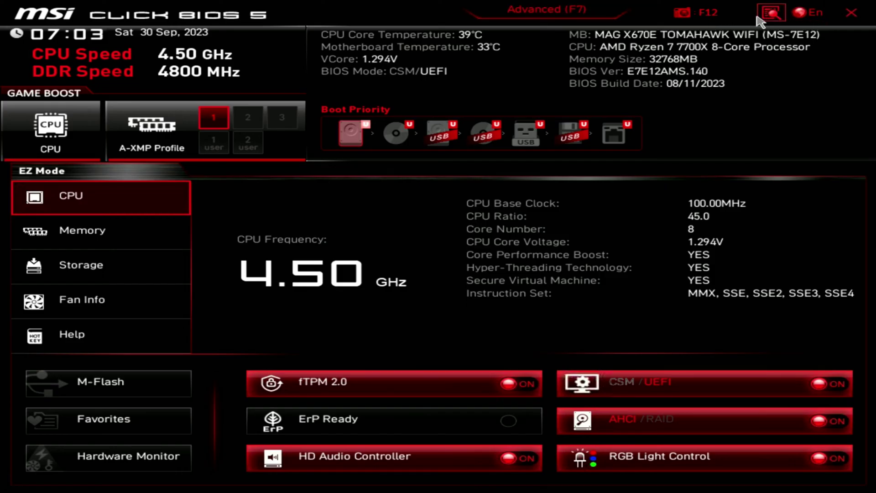
pyautogui.click(549, 14)
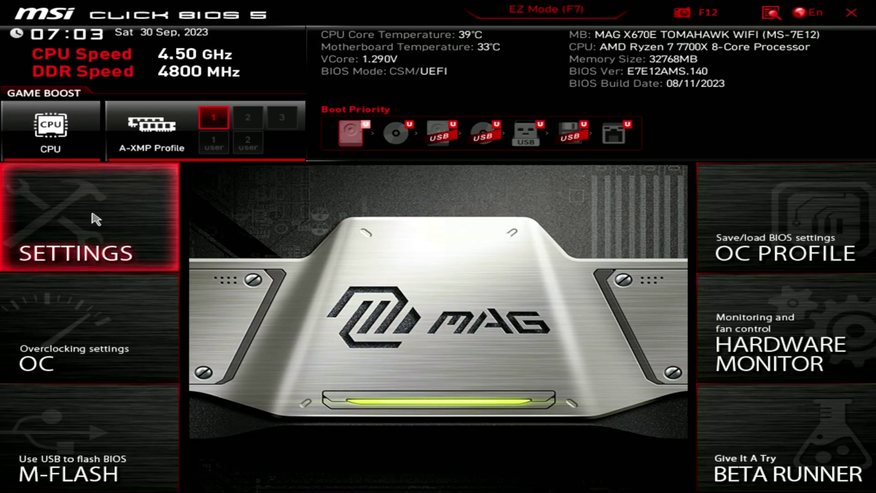
# Step: In Settings, view System Status and the Advanced PCIe/PCI sub-system page
pyautogui.click(55, 221)
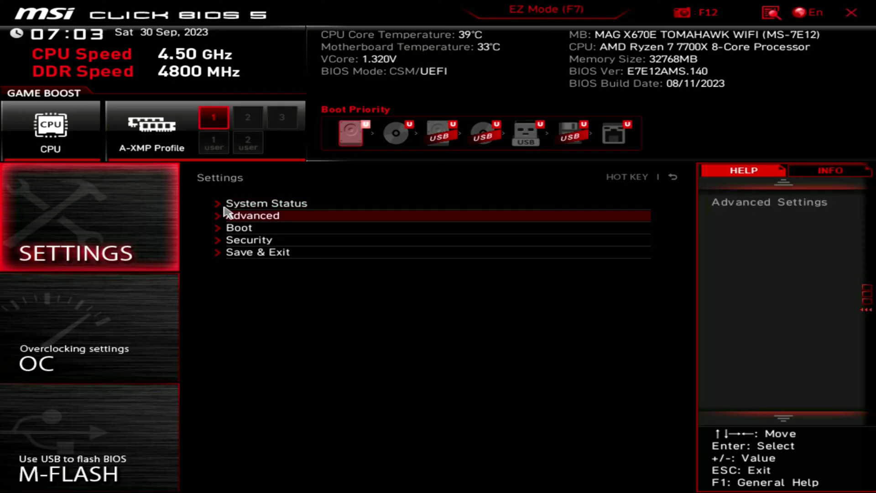
pyautogui.click(224, 204)
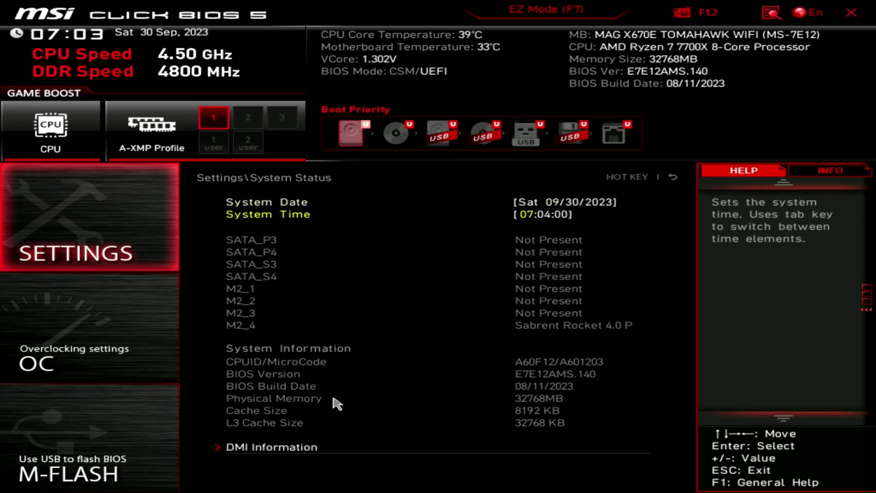
pyautogui.click(673, 177)
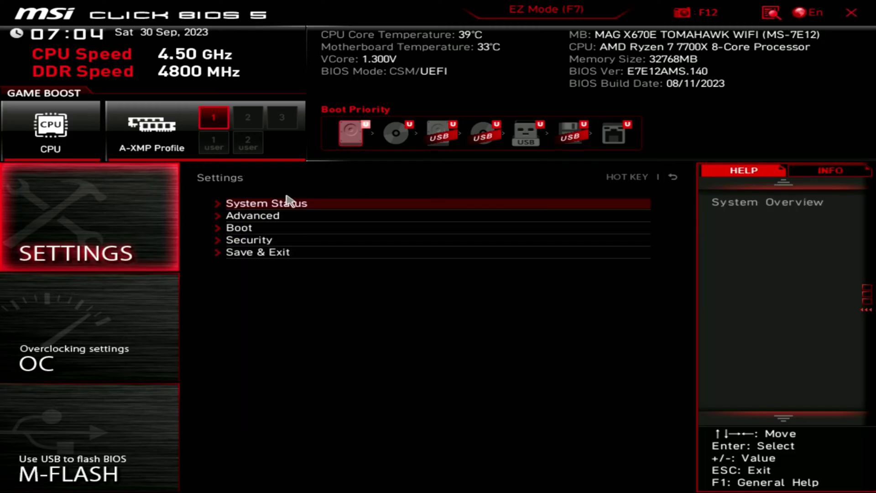
pyautogui.click(254, 214)
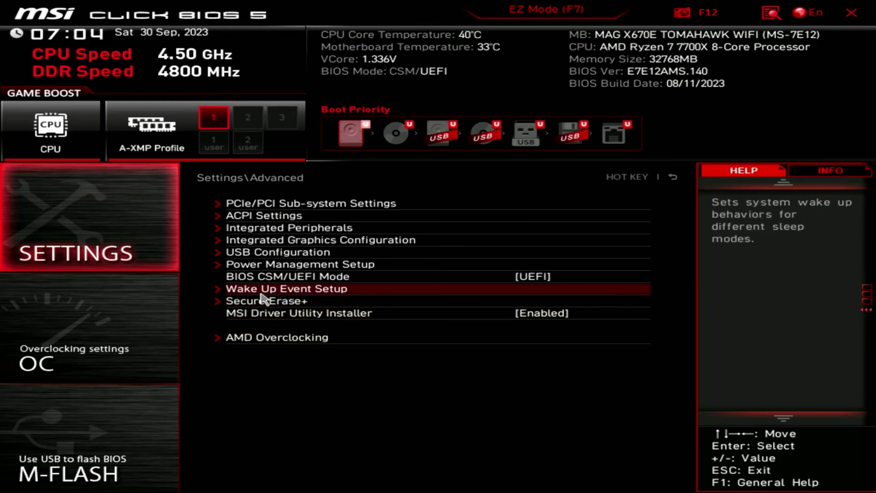
pyautogui.click(255, 204)
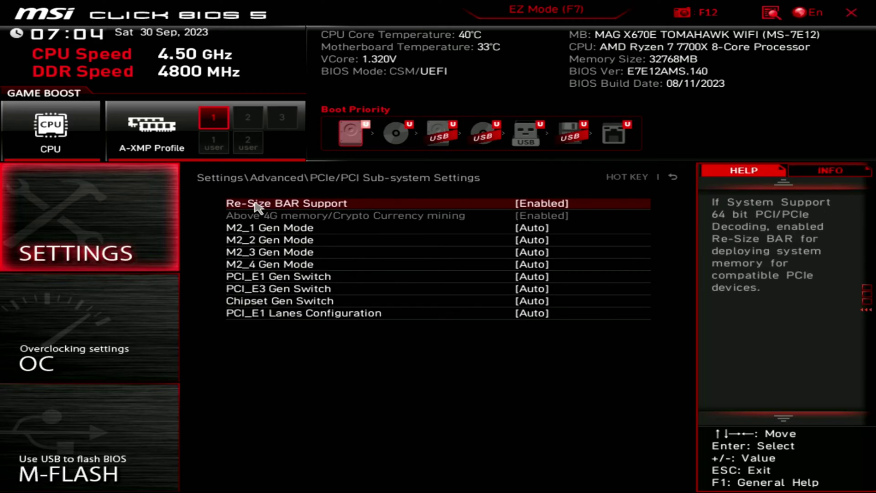
pyautogui.click(673, 177)
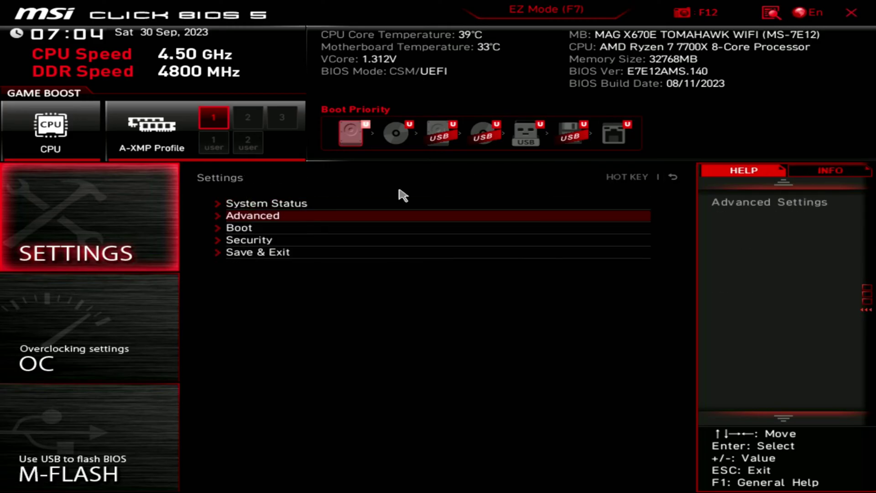
# Step: Check the Advanced USB Configuration options and back out to the Settings list
pyautogui.click(251, 215)
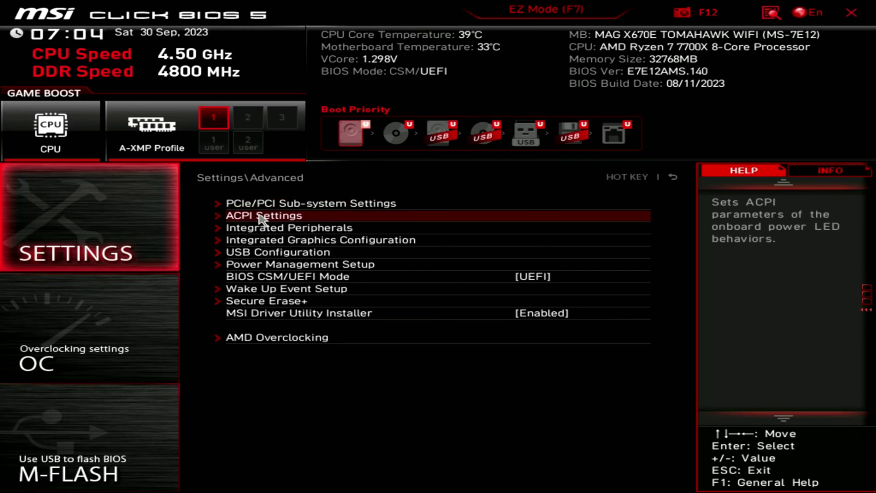
pyautogui.click(249, 254)
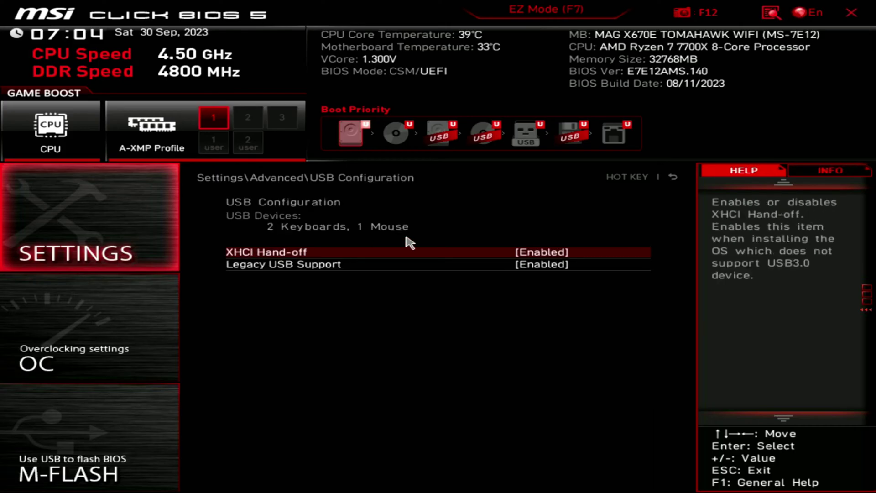
pyautogui.click(673, 177)
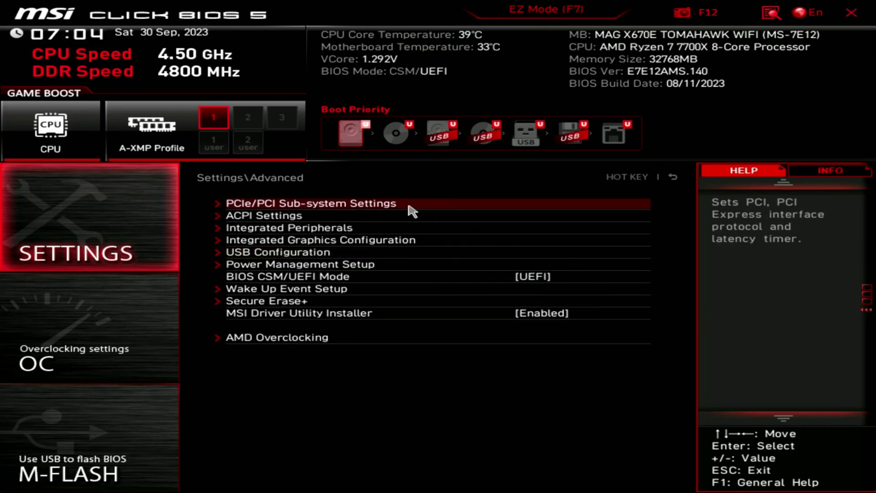
pyautogui.click(674, 177)
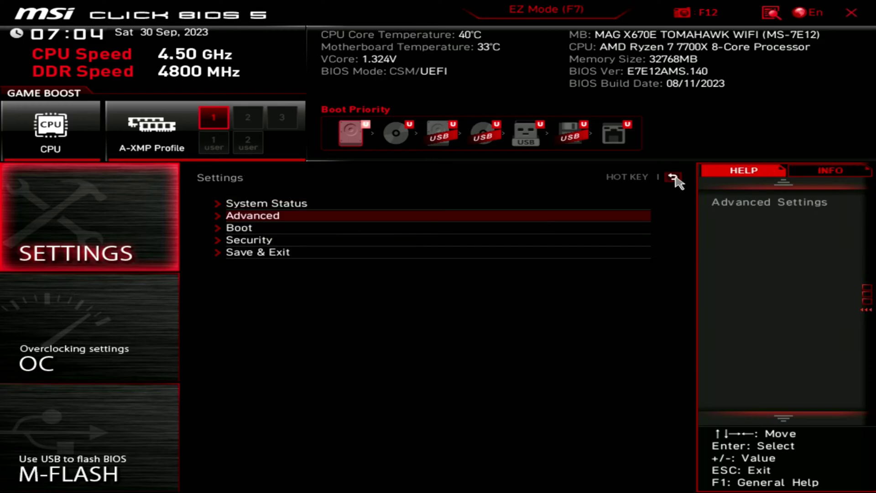
# Step: Review the Boot and Security pages, then return to the home screen
pyautogui.click(239, 228)
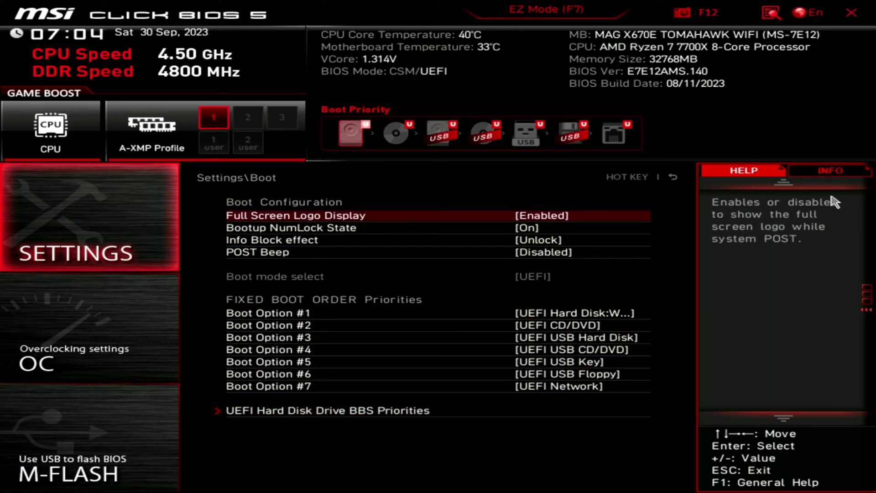
pyautogui.click(672, 176)
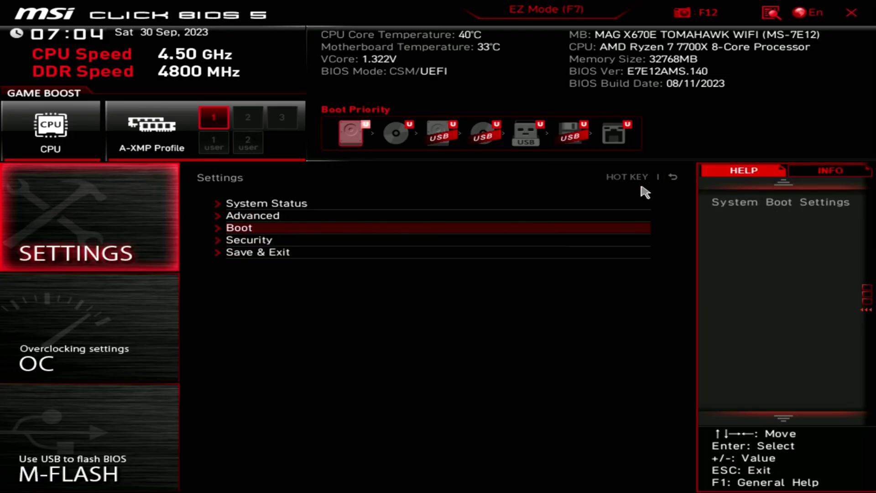
pyautogui.click(252, 241)
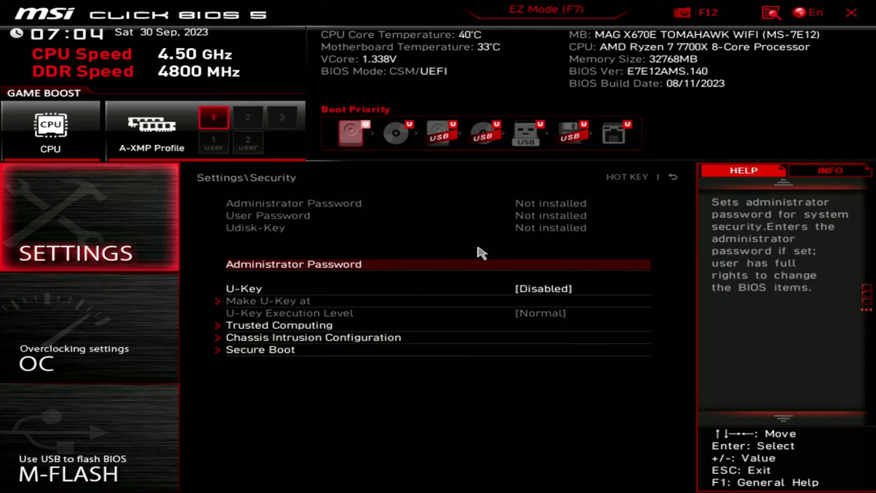
pyautogui.click(673, 176)
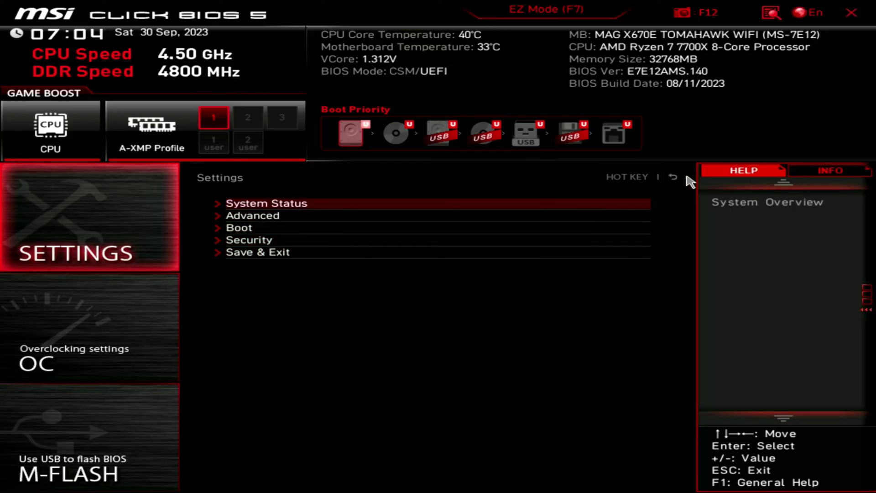
pyautogui.click(674, 178)
# Step: Set OC Explore Mode to Expert and look through the full overclocking options list
pyautogui.press('Down')
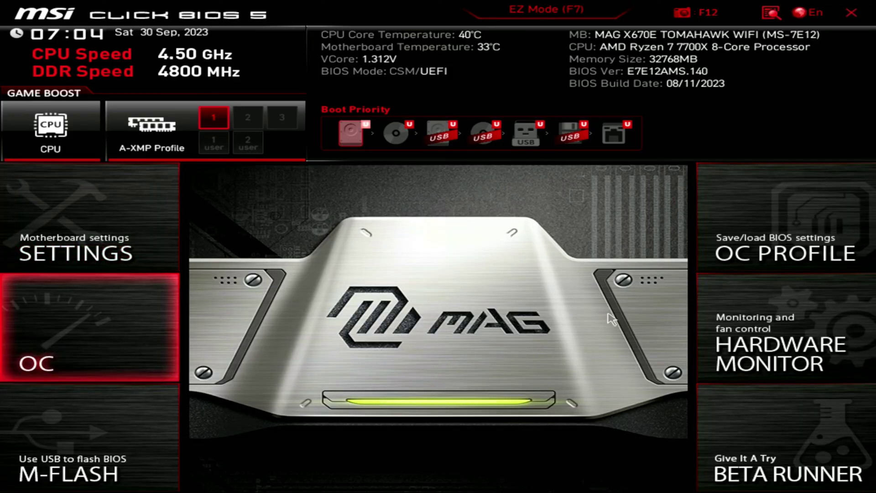
pyautogui.click(96, 361)
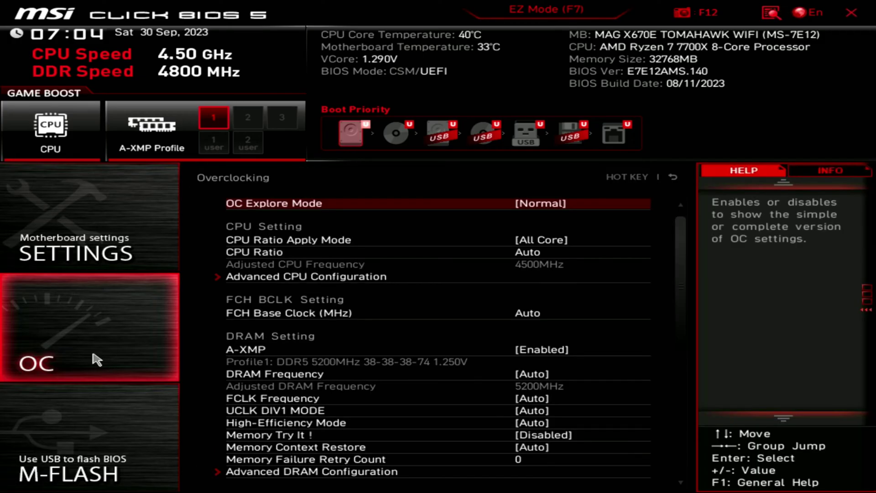
pyautogui.click(553, 206)
pyautogui.click(373, 281)
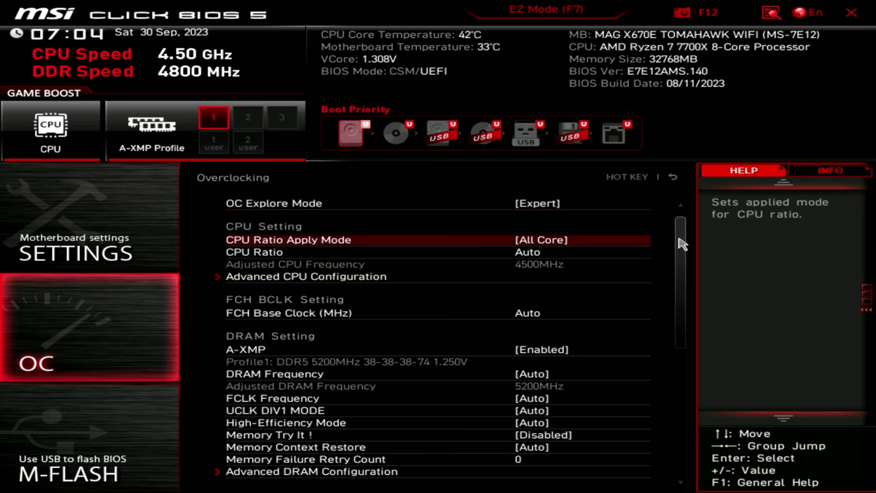
pyautogui.moveTo(682, 246); pyautogui.dragTo(679, 315)
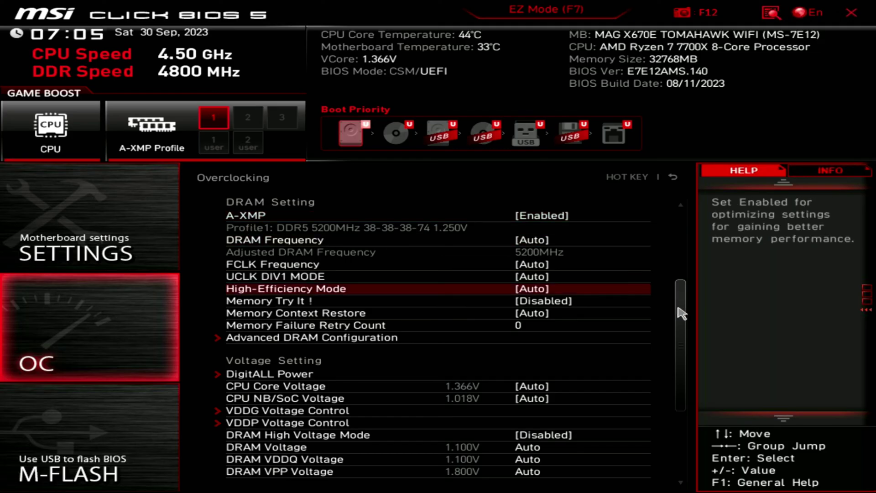
pyautogui.moveTo(681, 313); pyautogui.dragTo(681, 337)
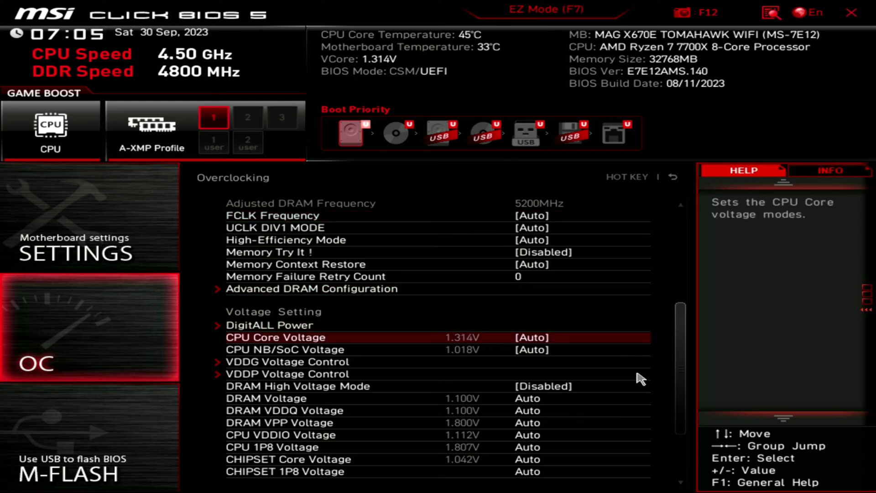
pyautogui.scroll(-5, 685, 371)
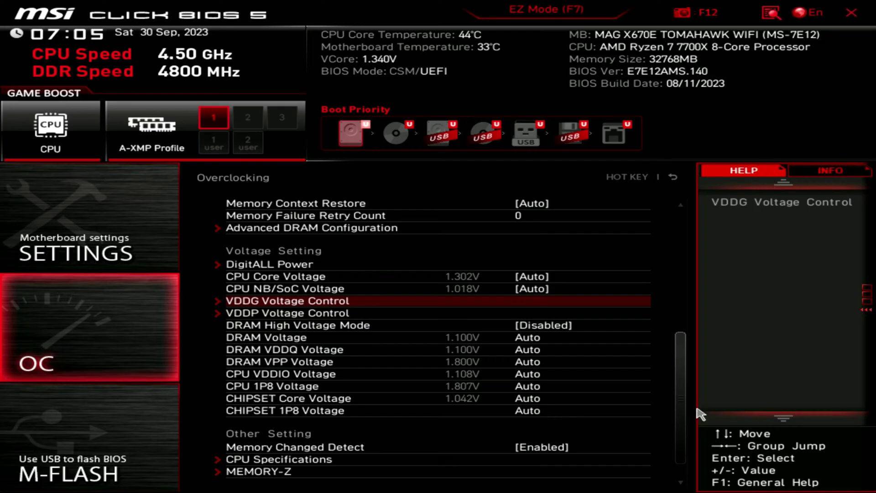
pyautogui.scroll(15, 697, 415)
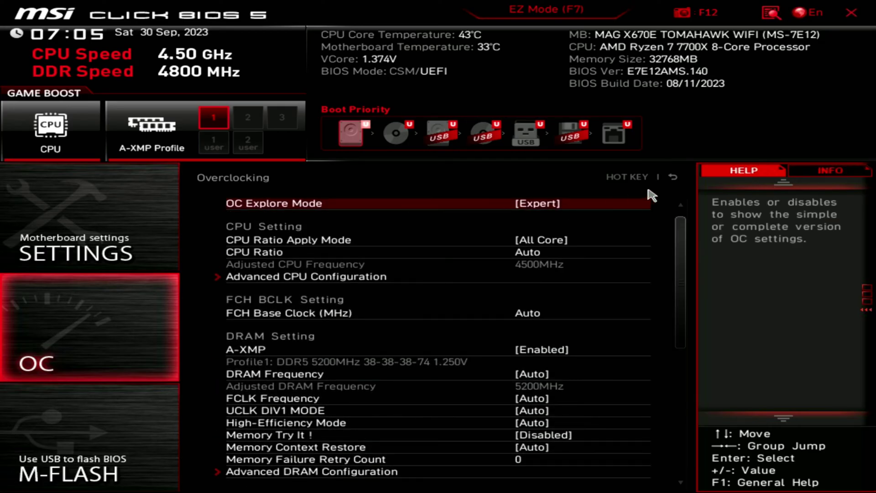
# Step: Leave and reopen Overclocking, decline the M-Flash prompt, and return to the home screen
pyautogui.click(668, 177)
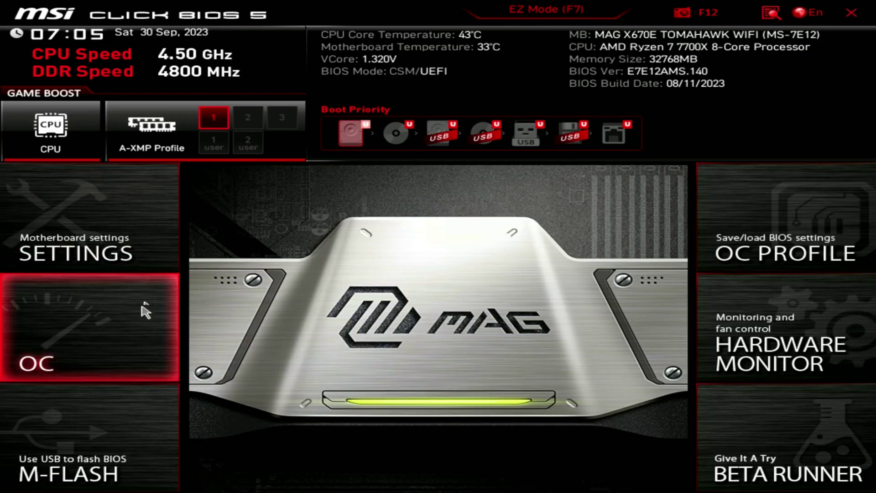
pyautogui.click(103, 365)
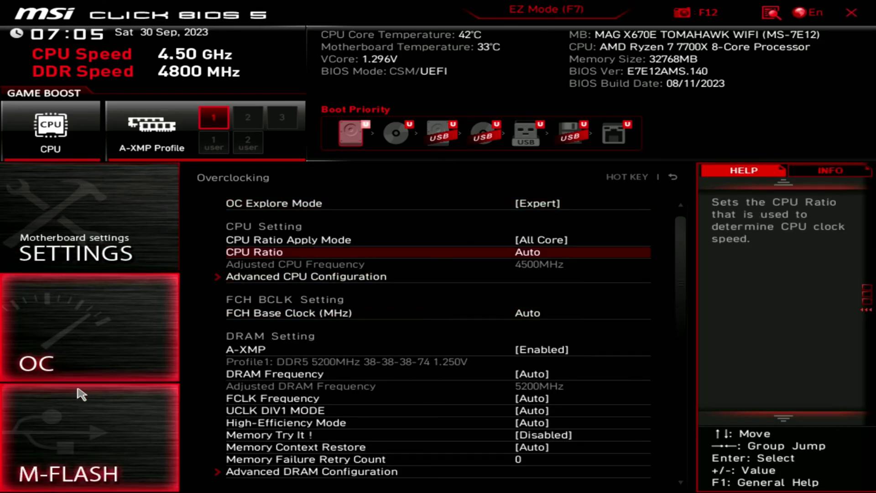
pyautogui.click(57, 460)
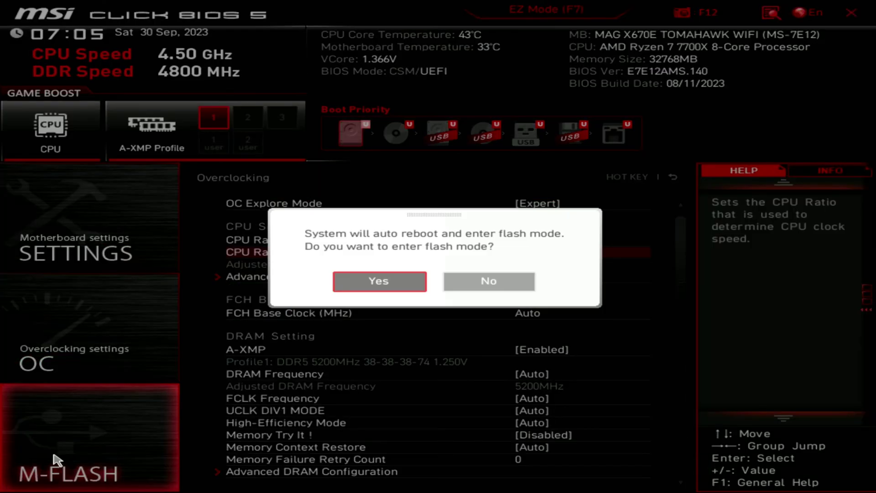
pyautogui.click(500, 290)
pyautogui.click(671, 178)
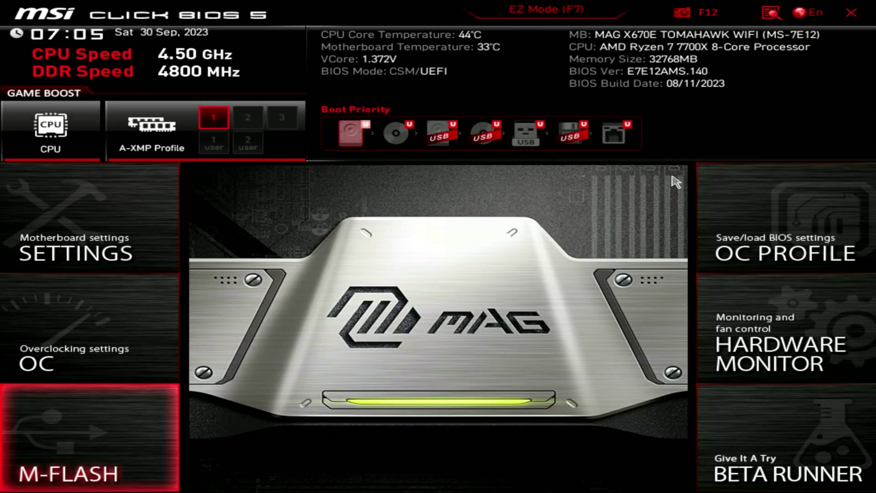
pyautogui.click(797, 238)
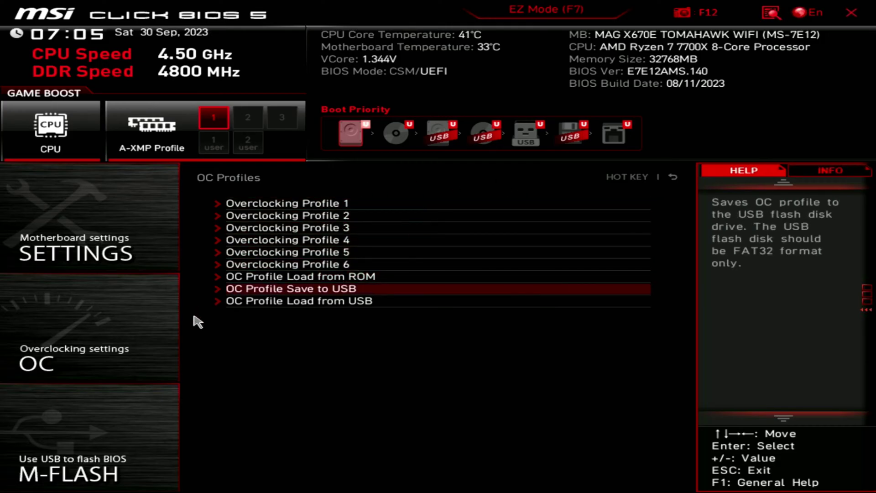
pyautogui.click(675, 178)
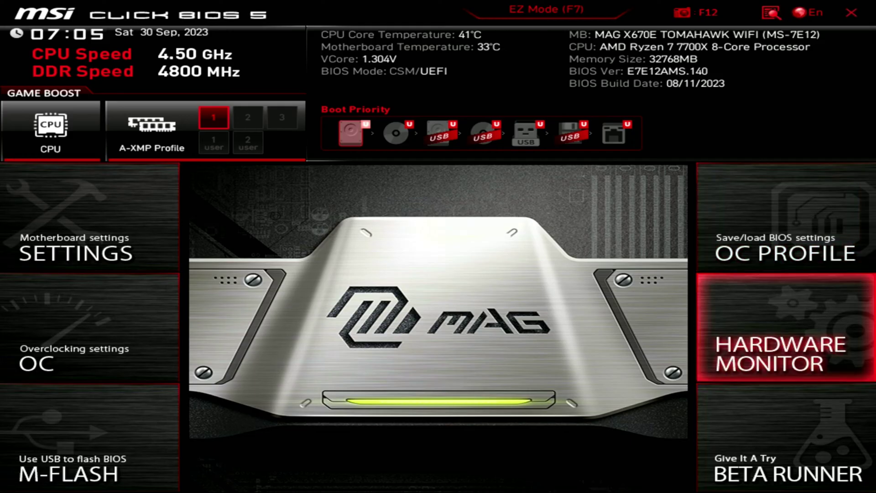
pyautogui.click(780, 328)
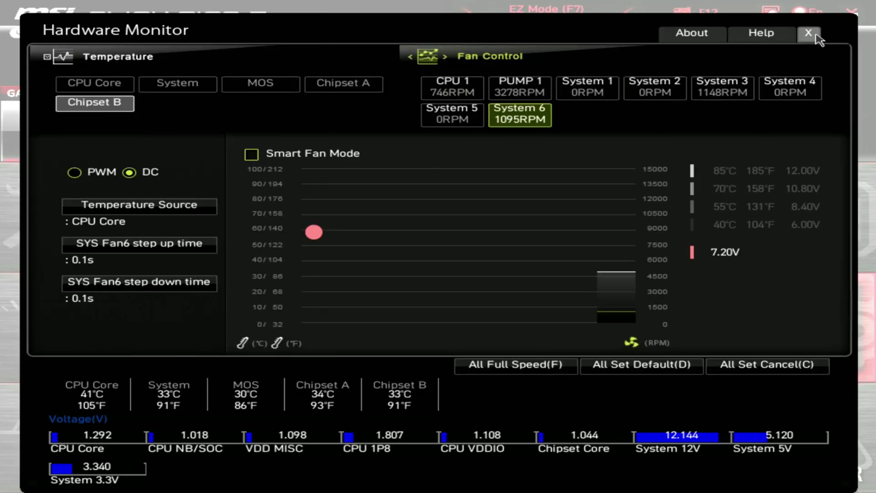
pyautogui.click(809, 34)
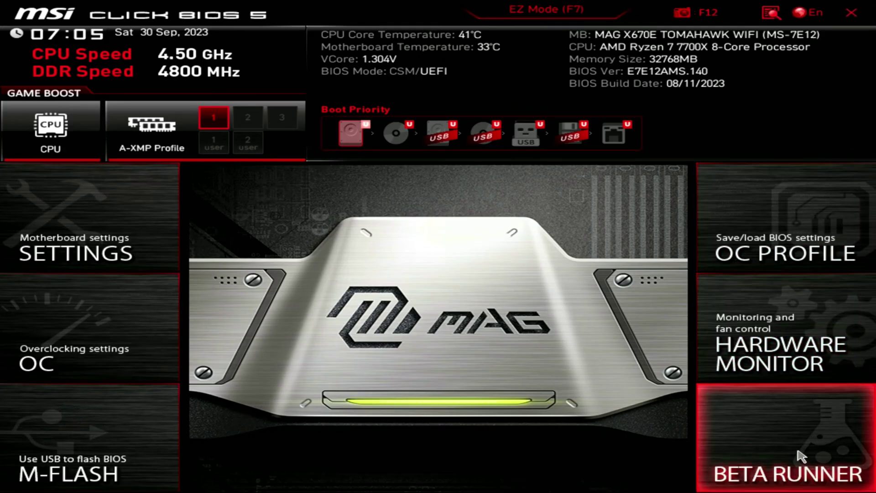
pyautogui.click(794, 461)
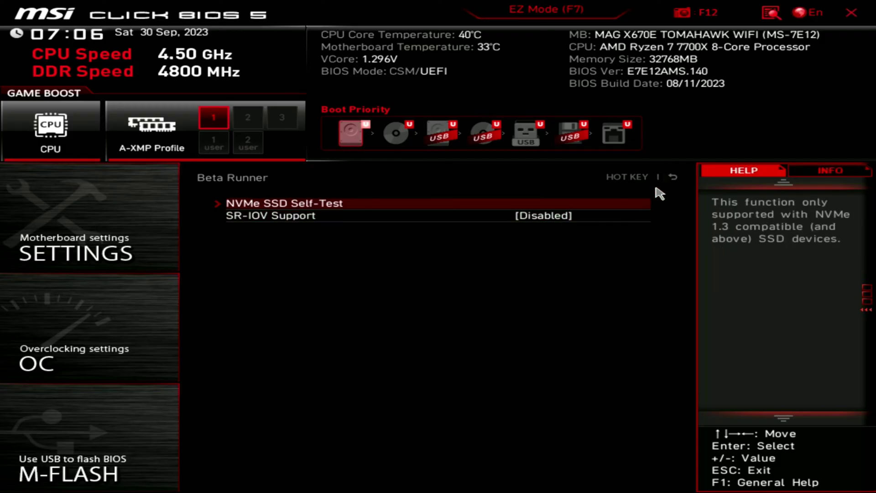
pyautogui.click(675, 178)
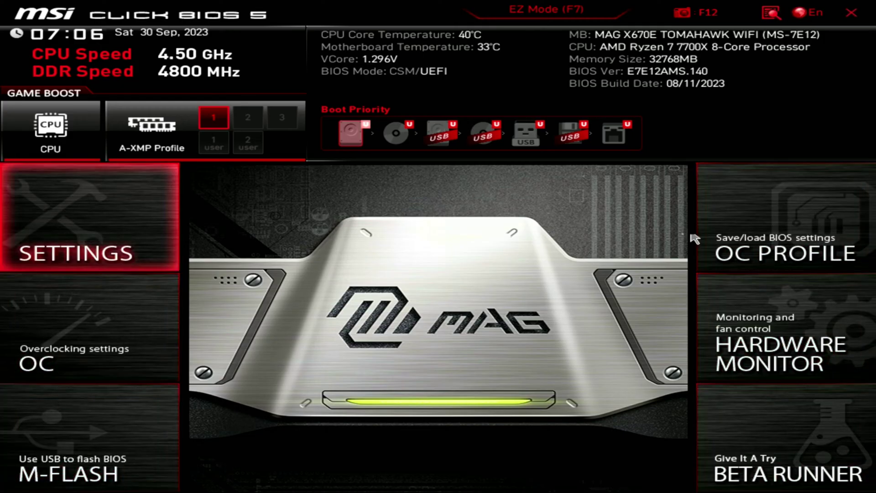
# Step: Switch to EZ Mode and back to Advanced mode, then open the Settings section
pyautogui.click(520, 12)
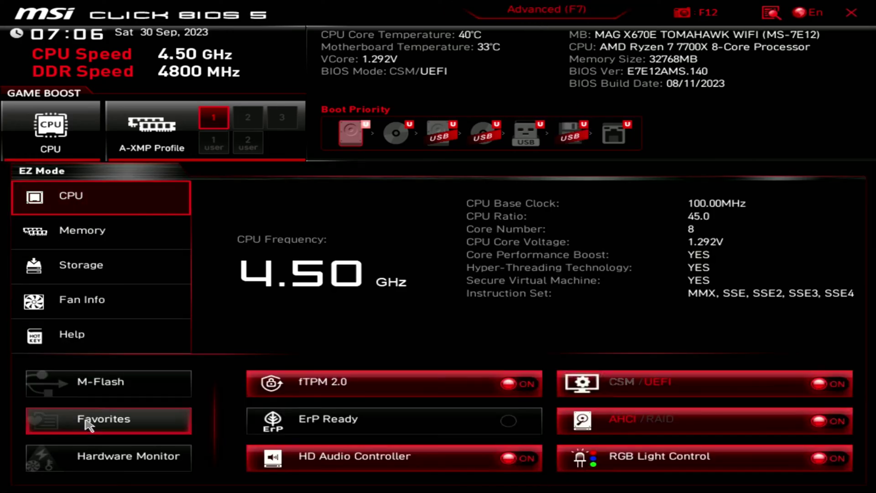
pyautogui.click(510, 14)
pyautogui.click(38, 187)
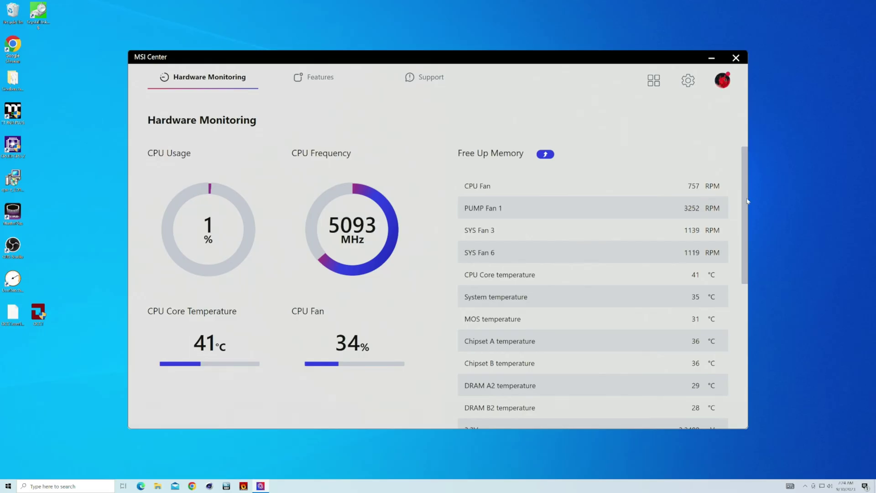
# Step: Scroll down the Hardware Monitoring sensor list
pyautogui.moveTo(748, 201); pyautogui.dragTo(731, 360)
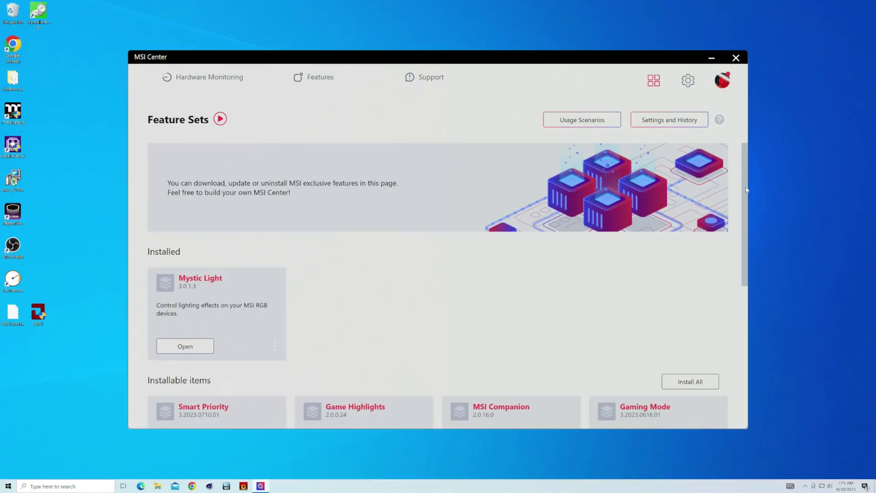
# Step: Scroll back to the top of Feature Sets and open Mystic Light
pyautogui.moveTo(747, 191); pyautogui.dragTo(733, 327)
pyautogui.scroll(5, 627, 221)
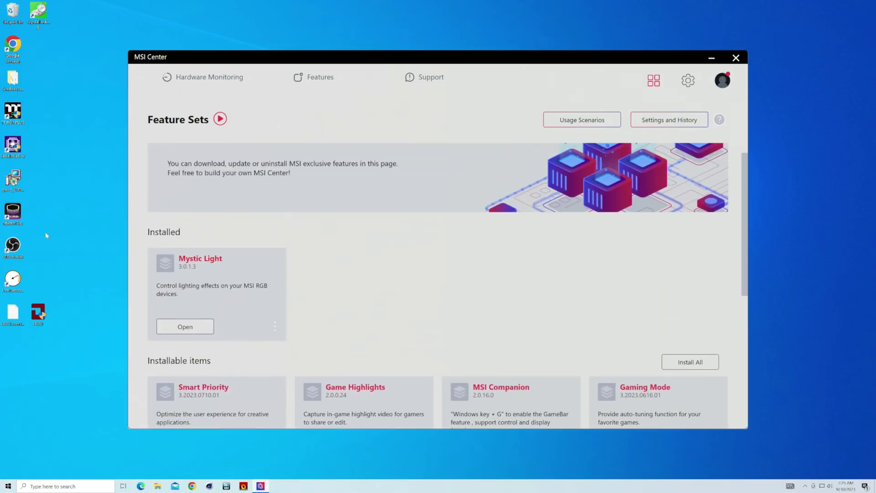
pyautogui.click(185, 327)
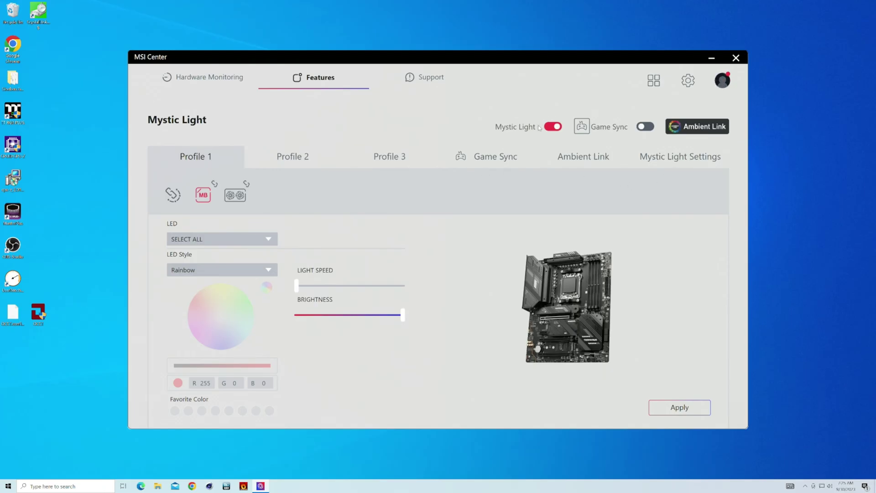
# Step: Keep SELECT ALL on the LED headers and change the LED Style from Rainbow to Meteor
pyautogui.click(174, 197)
pyautogui.click(216, 238)
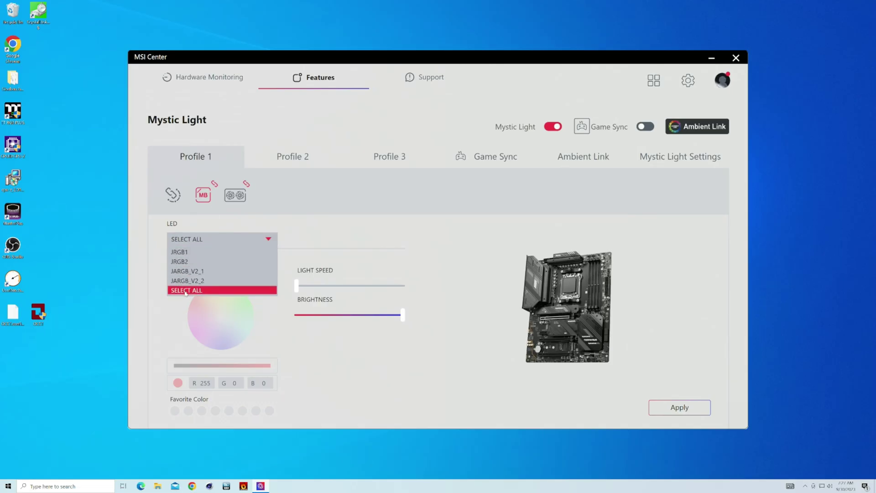
pyautogui.click(337, 234)
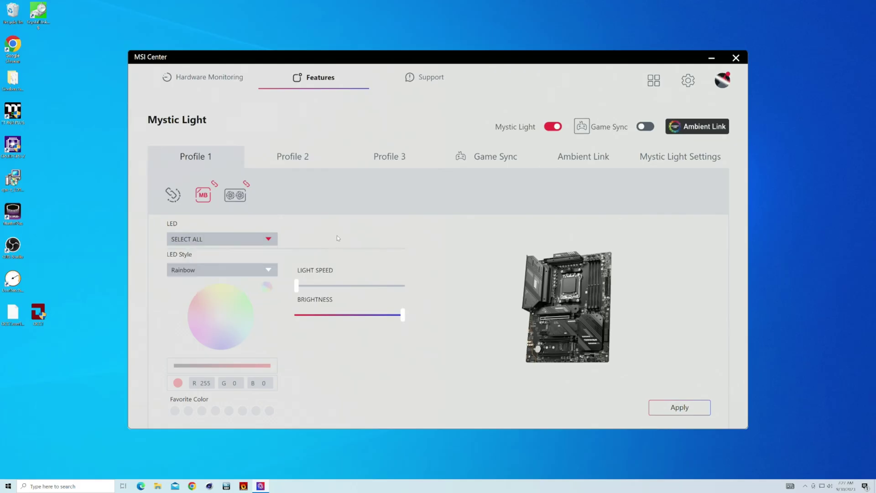
pyautogui.click(273, 274)
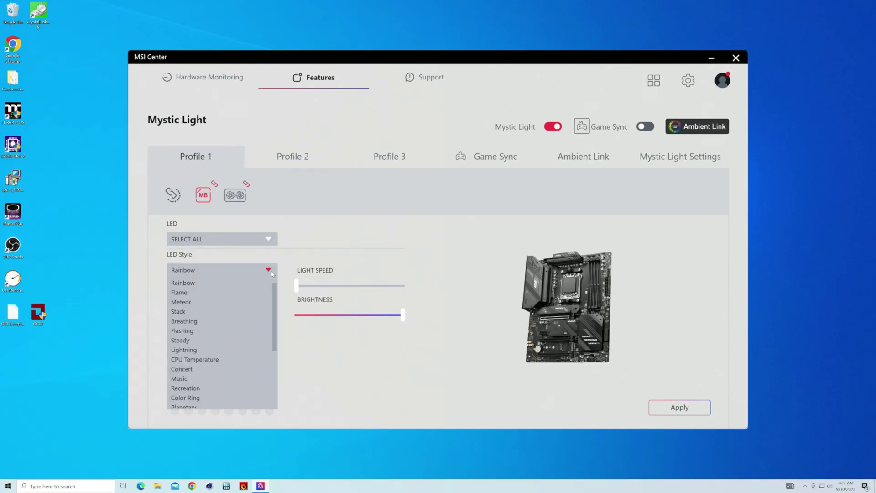
pyautogui.click(197, 292)
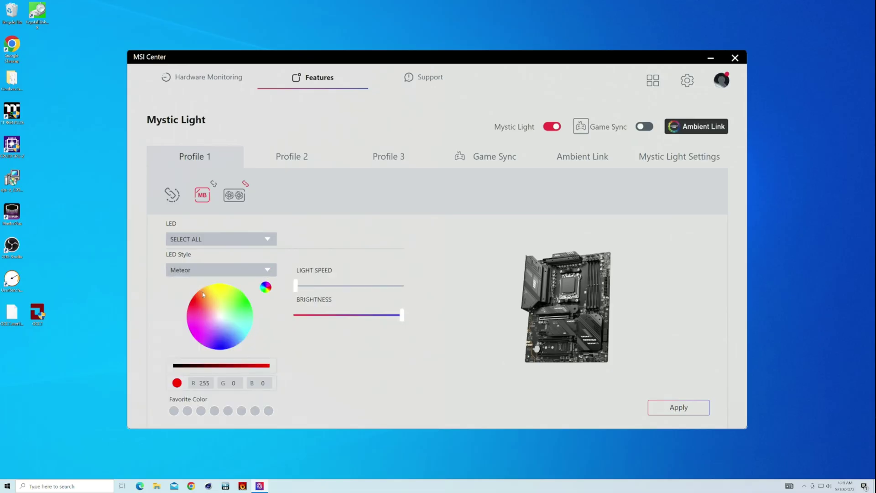
# Step: Apply Meteor, then switch the LED Style back to Rainbow and apply it
pyautogui.click(674, 406)
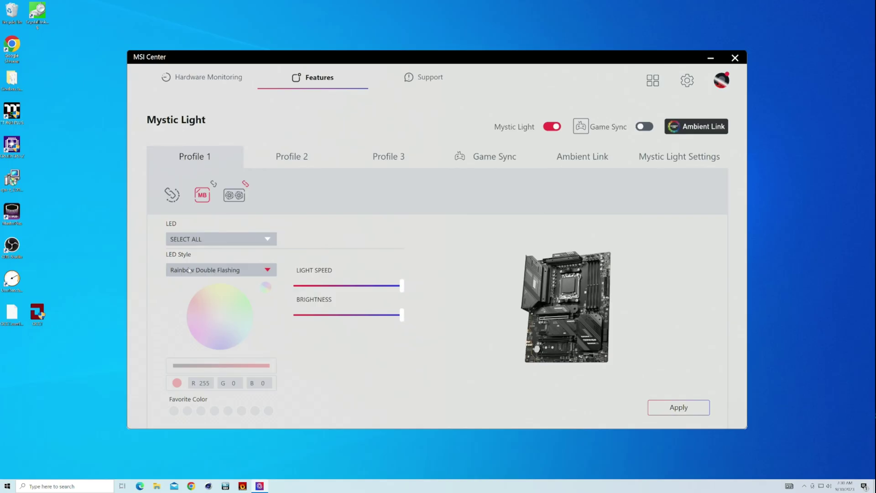
pyautogui.click(189, 271)
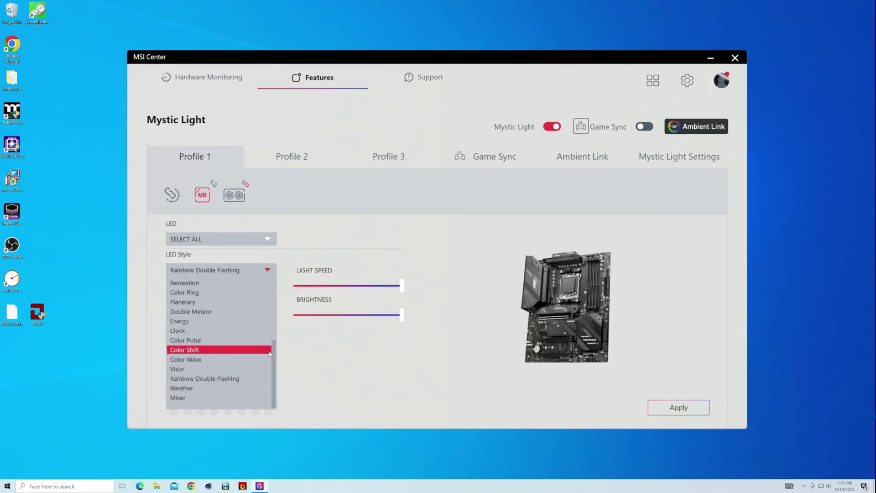
pyautogui.scroll(1, 273, 332)
pyautogui.scroll(3, 279, 332)
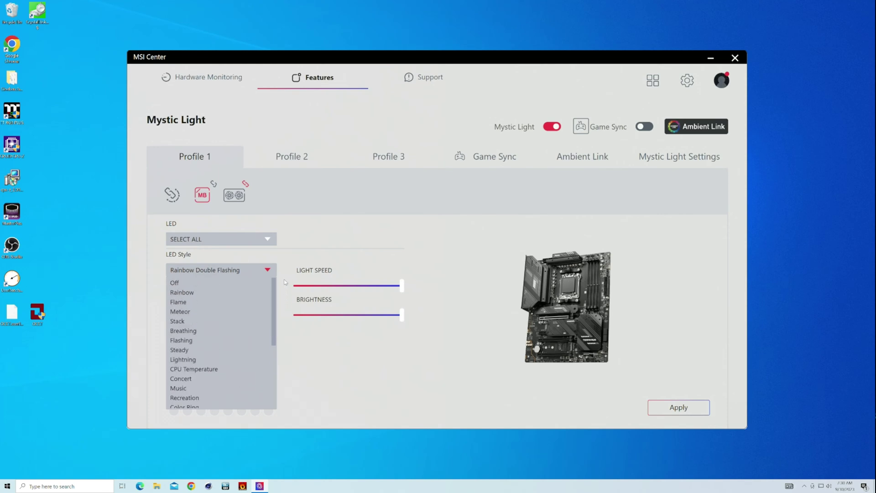
pyautogui.click(198, 297)
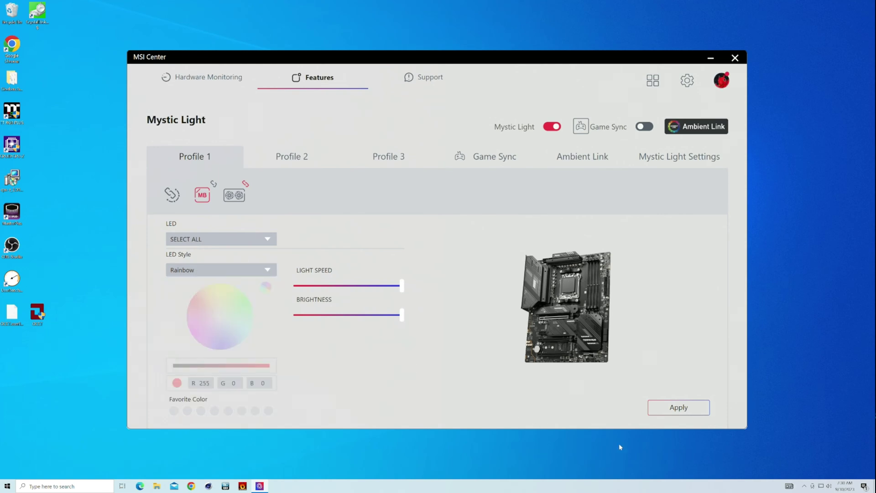
pyautogui.click(670, 412)
# Step: Give the RTX 3080 Steady red lighting (255, 21, 22), apply it, then switch to the all-devices sync view
pyautogui.click(238, 199)
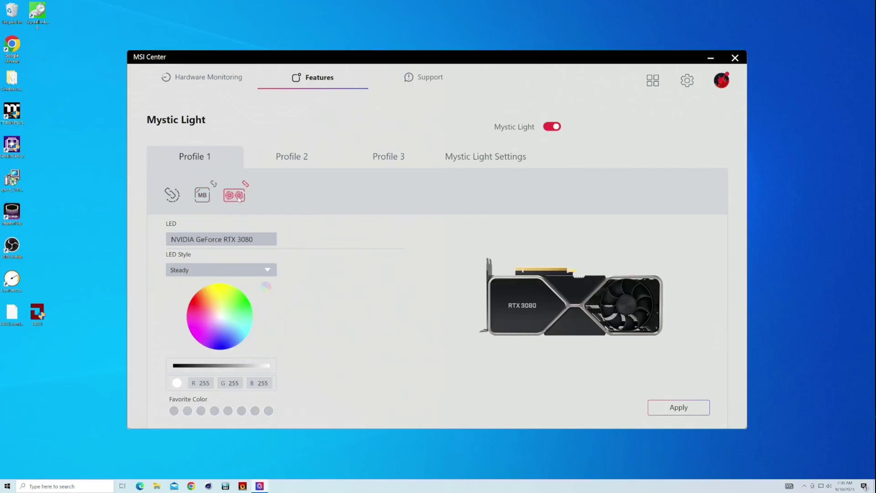
pyautogui.click(242, 272)
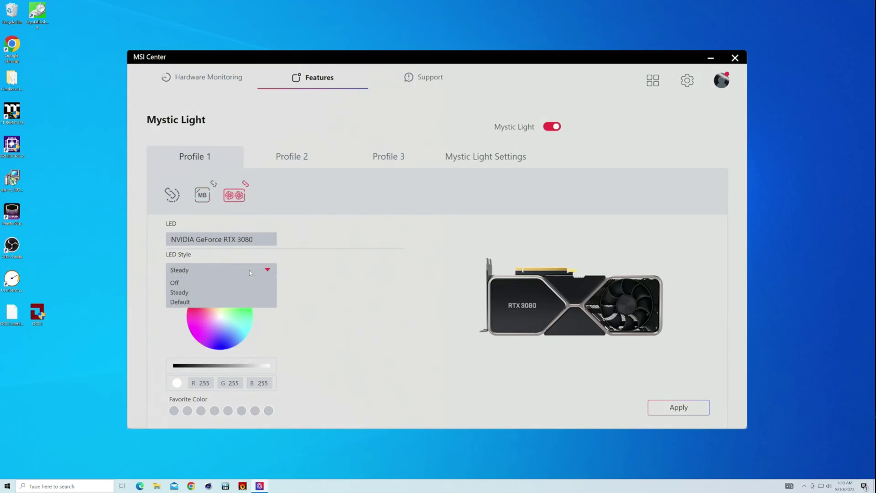
pyautogui.click(326, 285)
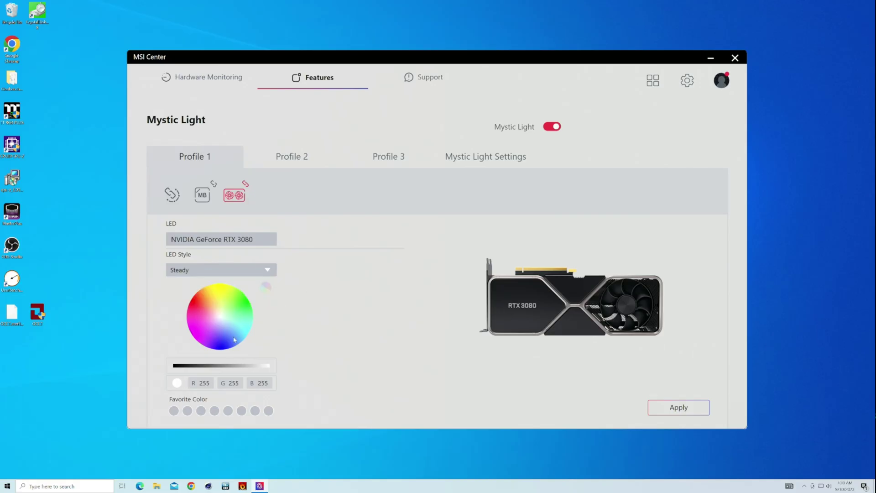
pyautogui.moveTo(207, 307); pyautogui.dragTo(190, 302)
pyautogui.click(666, 414)
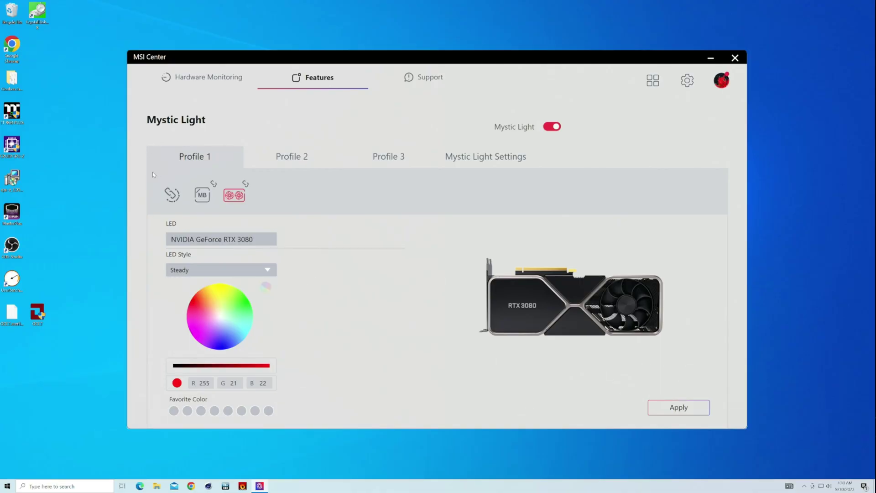
pyautogui.click(173, 197)
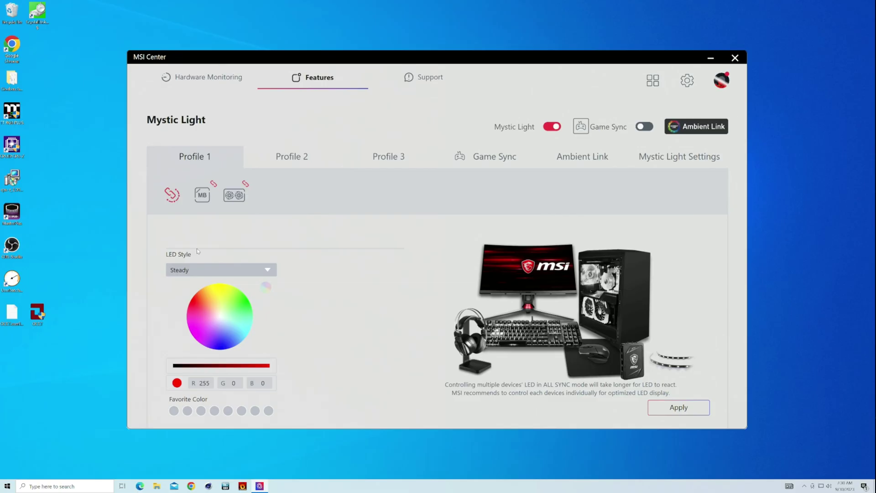
# Step: Browse the synced LED Style options and leave the lighting on Steady
pyautogui.click(195, 269)
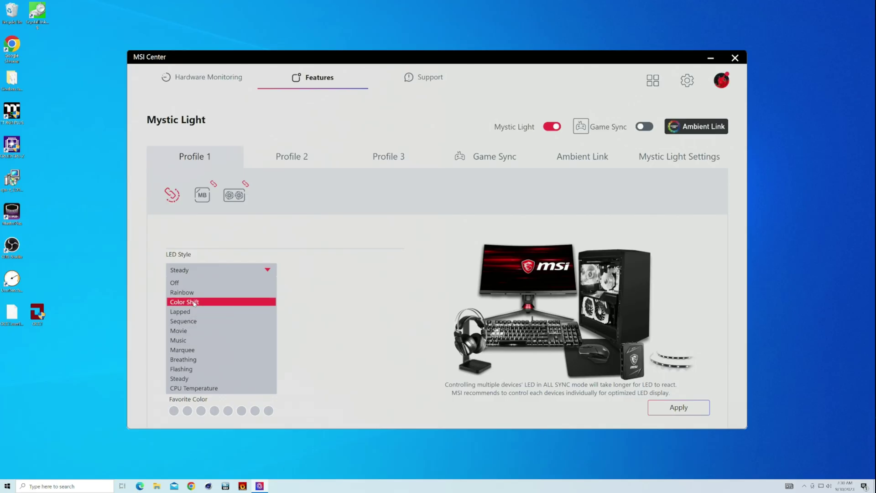
pyautogui.click(361, 282)
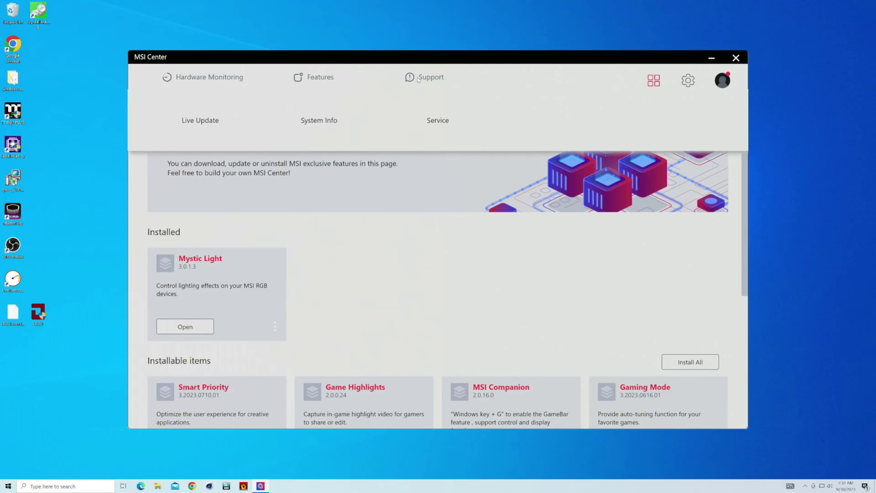
# Step: Run a Live Update scan, which lists Norton 360 and AIDA64 Extreme – MSI Edition
pyautogui.click(216, 120)
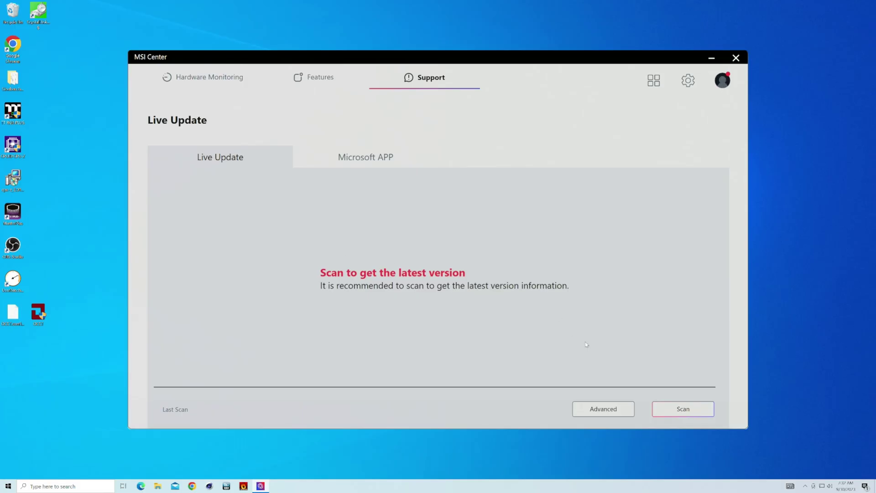
pyautogui.click(690, 413)
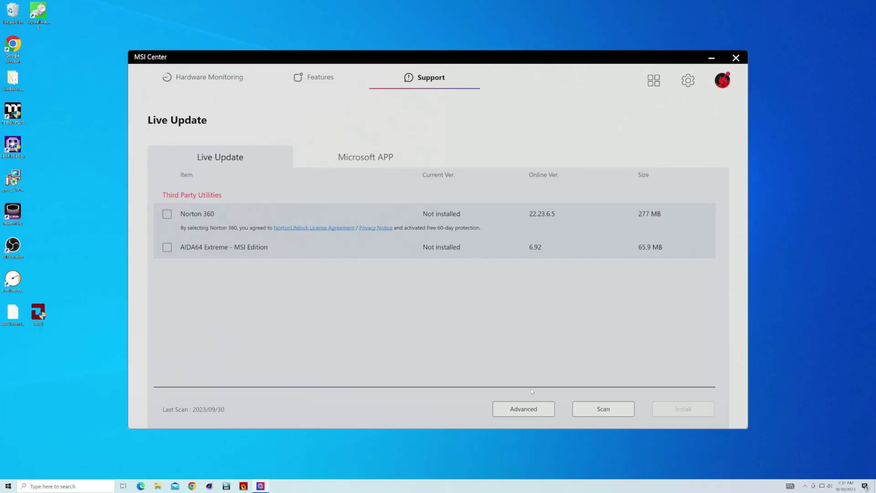
# Step: Start the Advanced Update scan and confirm it despite the monitor flicker warning
pyautogui.click(523, 411)
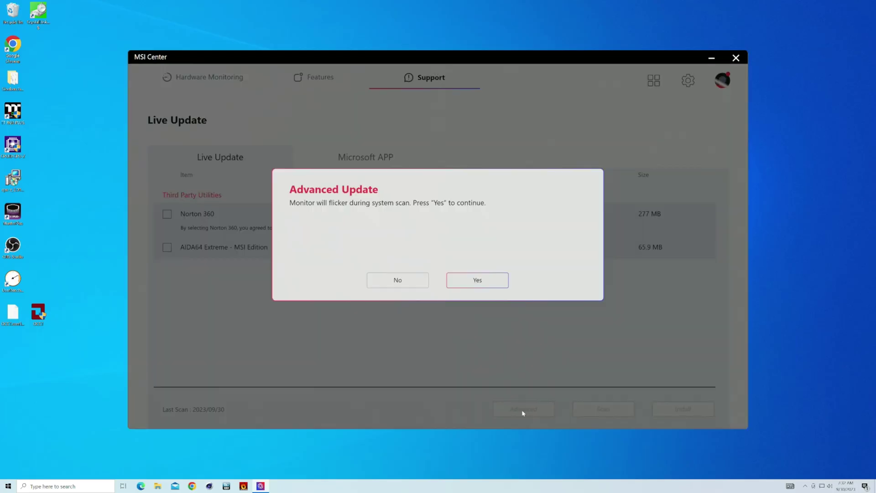
pyautogui.click(467, 280)
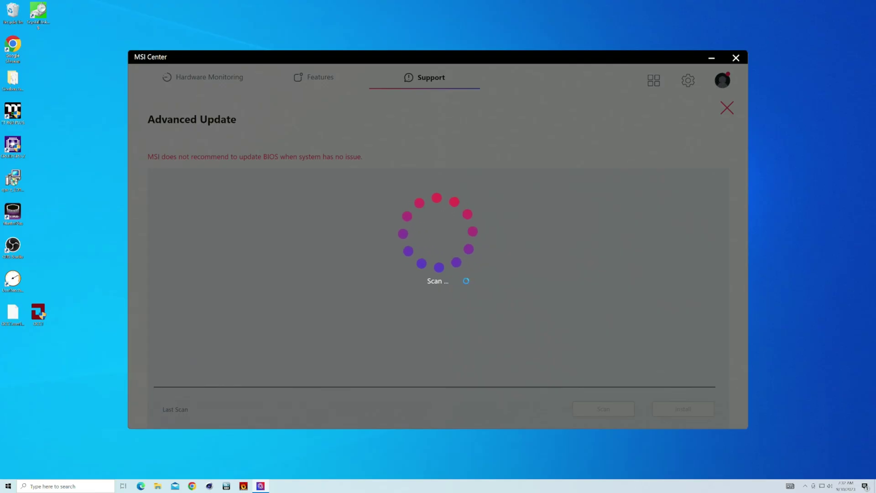